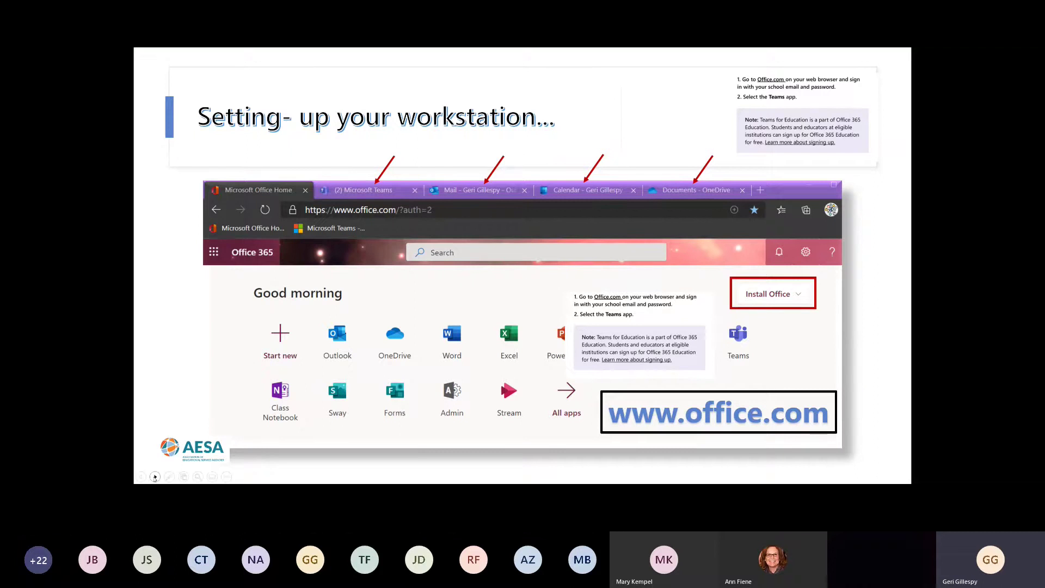
End the slide show at the Live Demo slide and switch to the Microsoft Office Home page in the browser
left_click(155, 478)
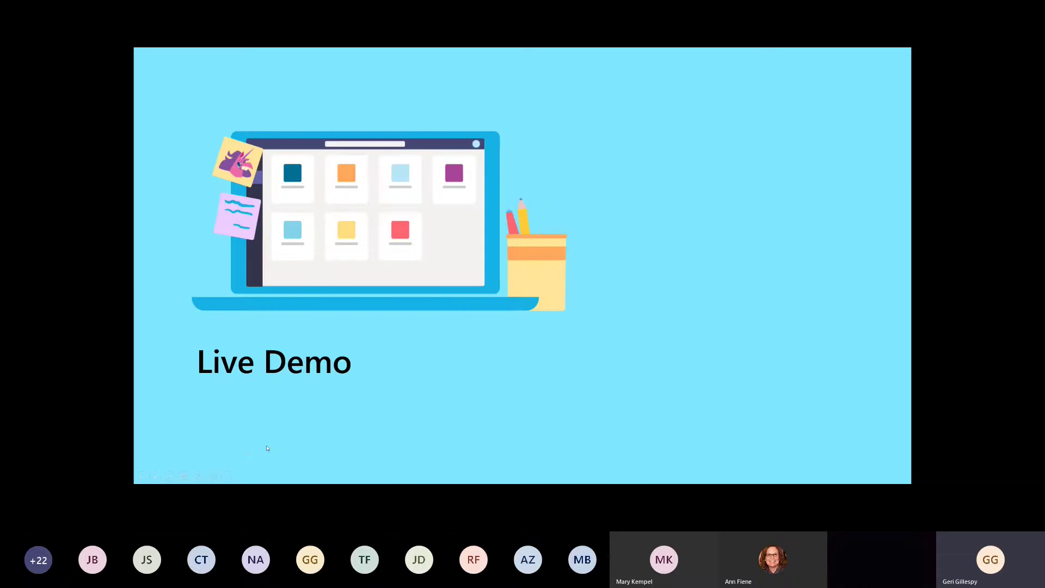
key("Escape")
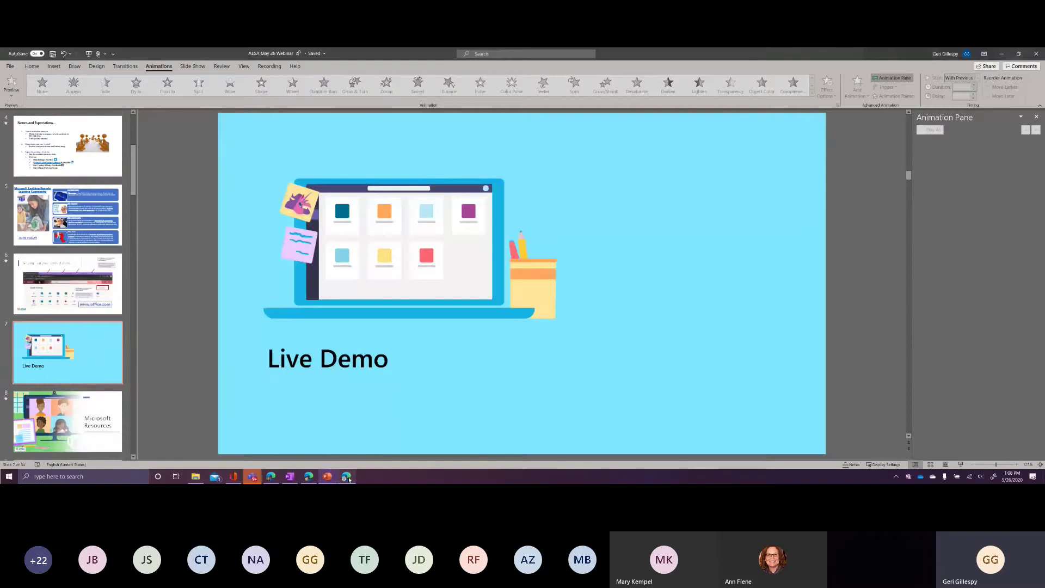
left_click(346, 476)
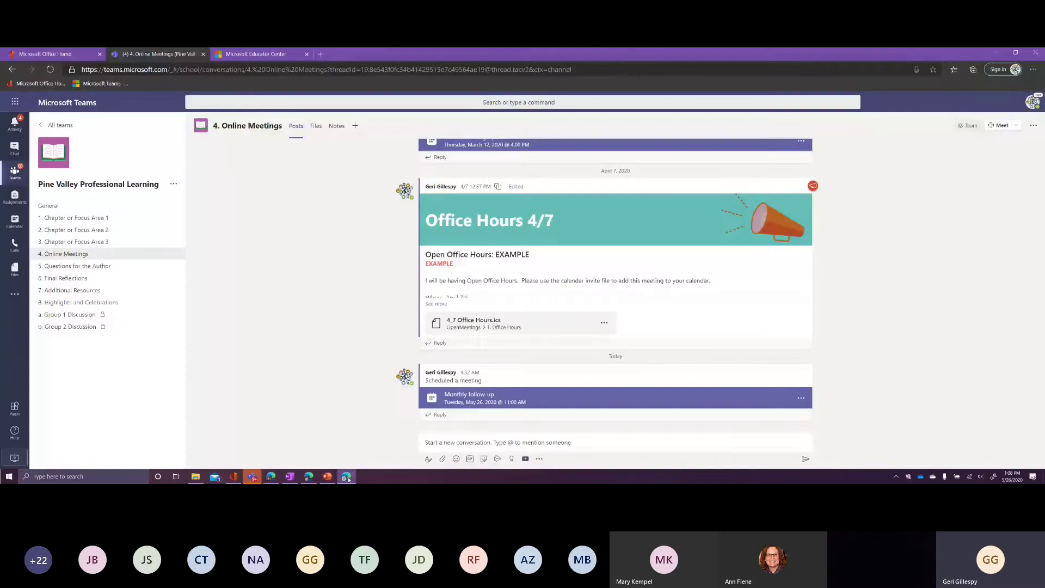
left_click(70, 56)
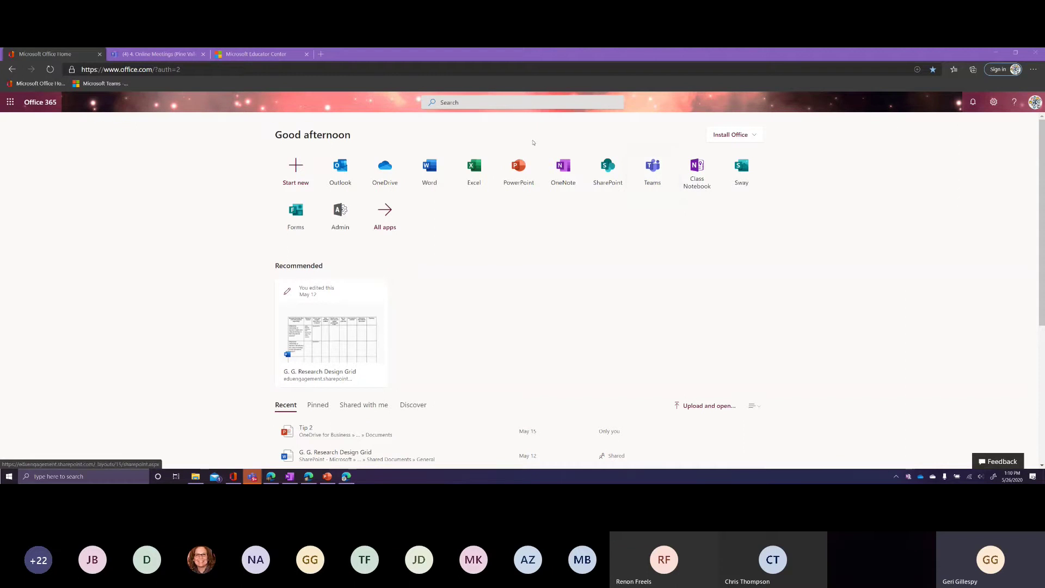
Go to the all-teams overview in Microsoft Teams and examine the hidden teams section and the Pine Valley Professional Learning team's options
left_click(161, 54)
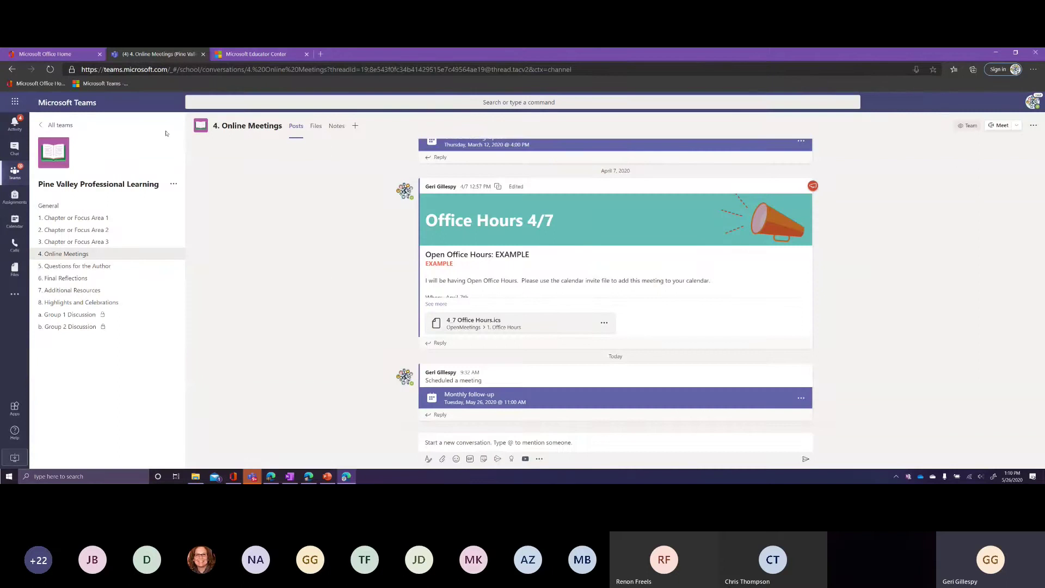
left_click(68, 126)
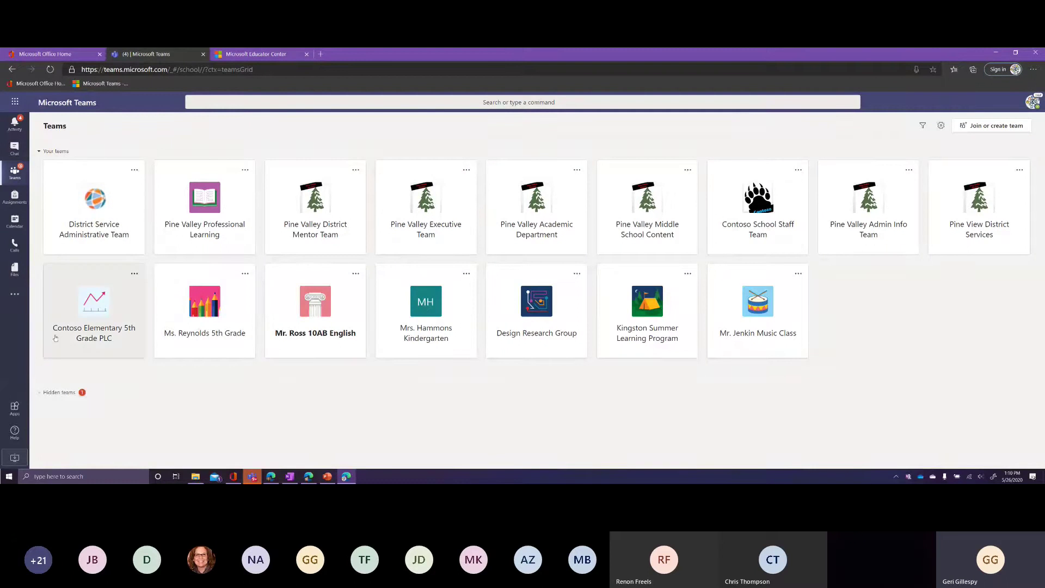
left_click(63, 393)
left_click(63, 393)
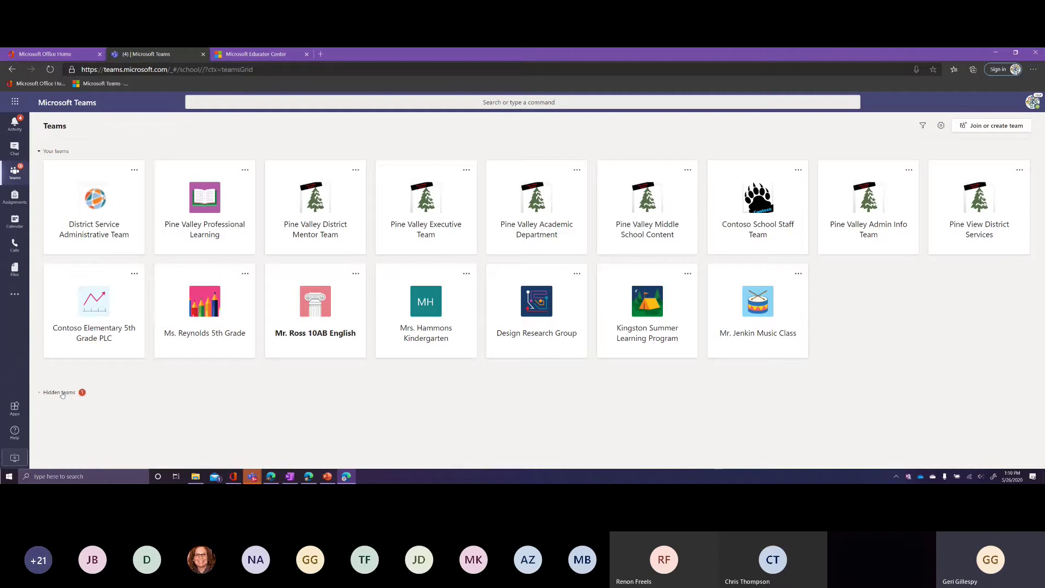
left_click(245, 170)
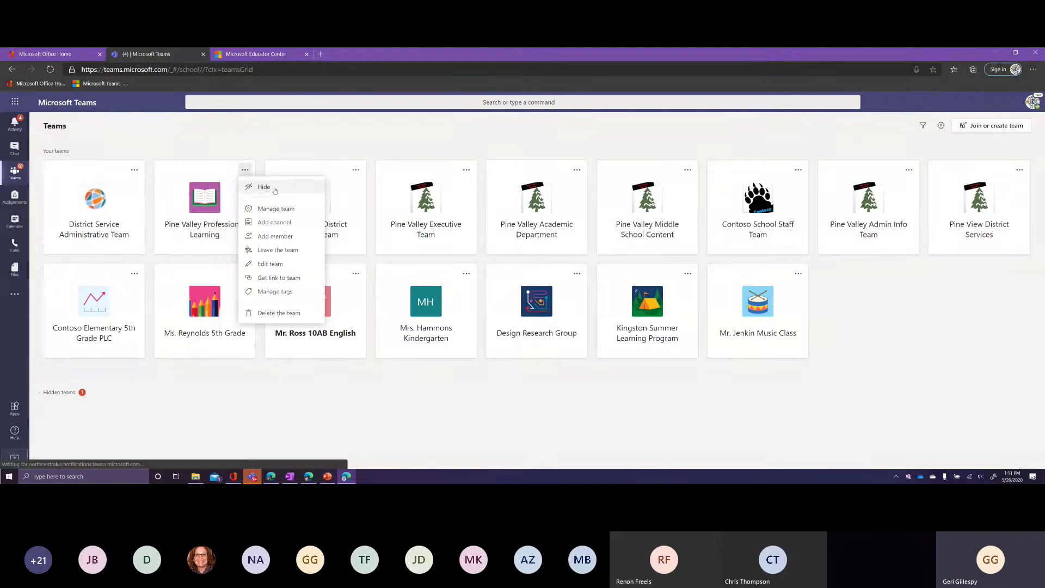
left_click(264, 153)
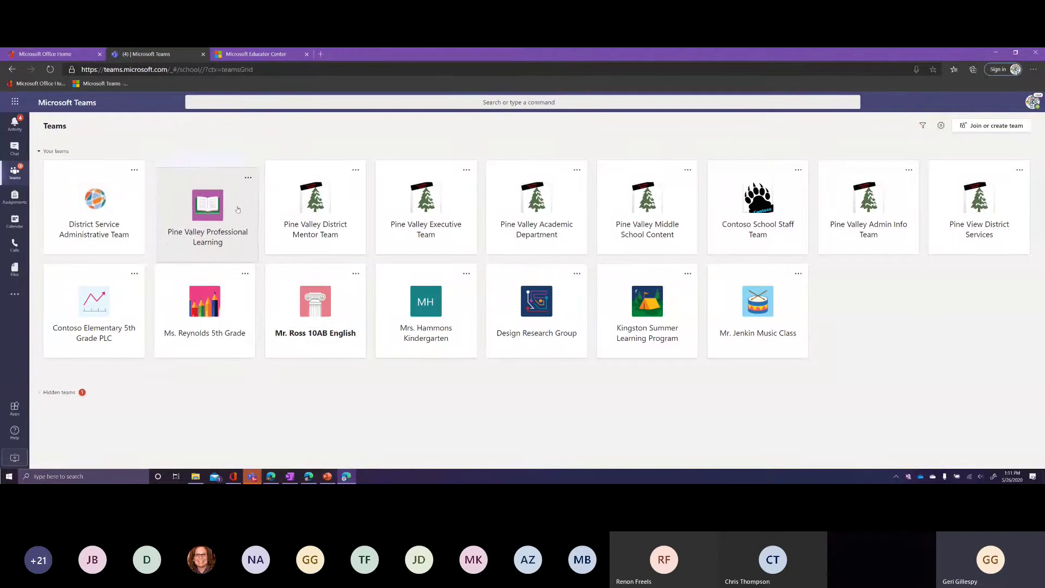
Reorder the team cards so Pine Valley Professional Learning is first and Pine Valley District Mentor Team is second
mouse_move(237, 209)
left_mouse_down()
mouse_move(137, 204)
mouse_move(228, 201)
left_mouse_up()
left_click_drag(102, 216, 213, 225)
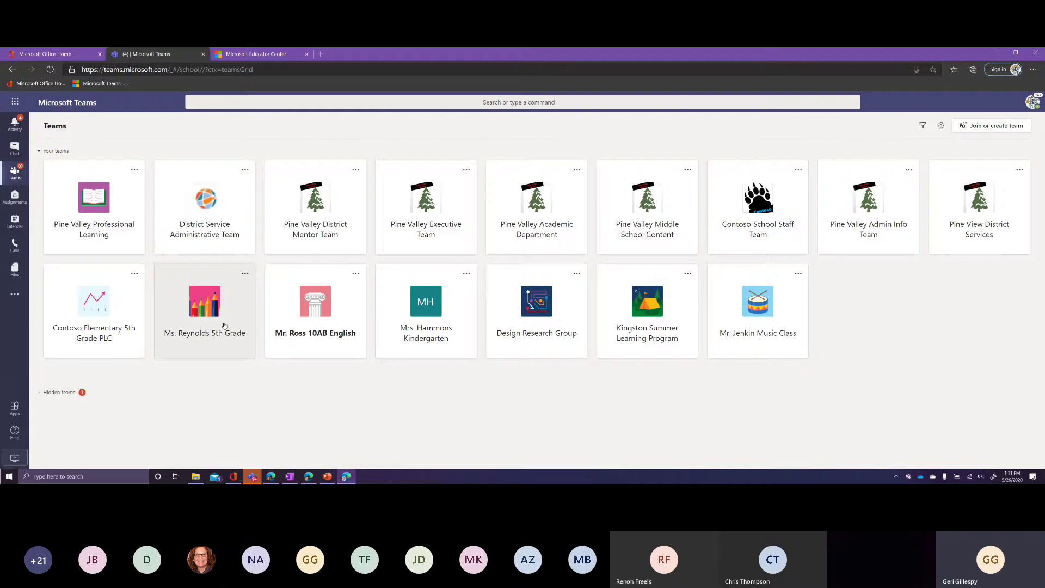
left_click_drag(327, 226, 207, 228)
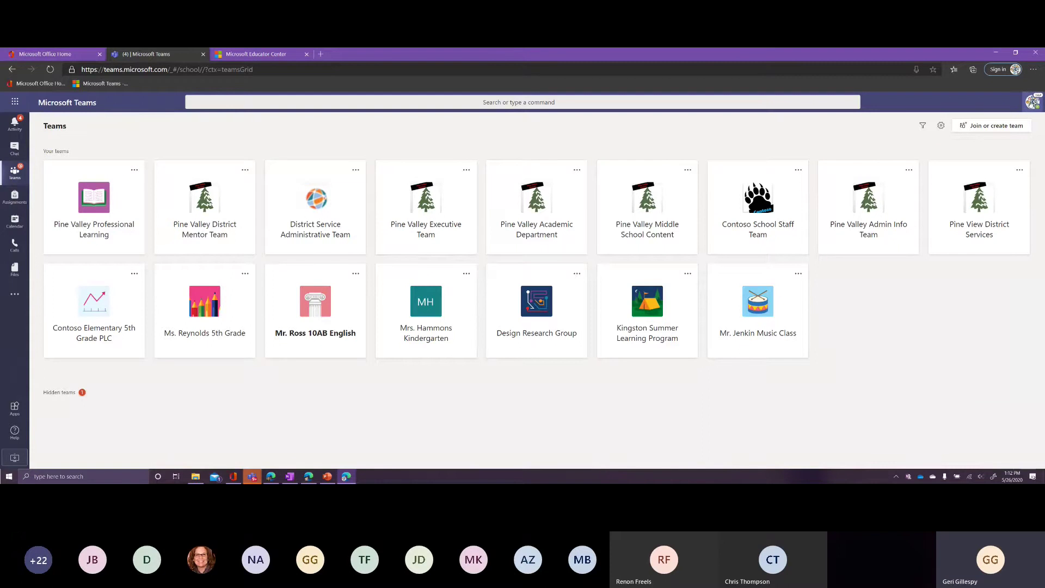
Restore the browser from full screen, widen and heighten its window, and reposition it above the presentation
left_click(1032, 103)
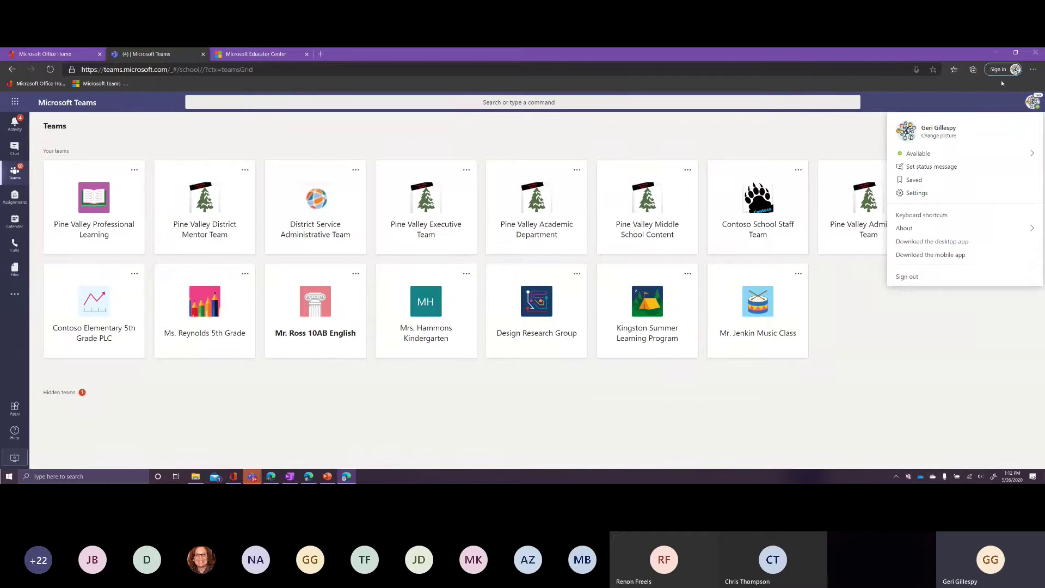
left_click(1015, 53)
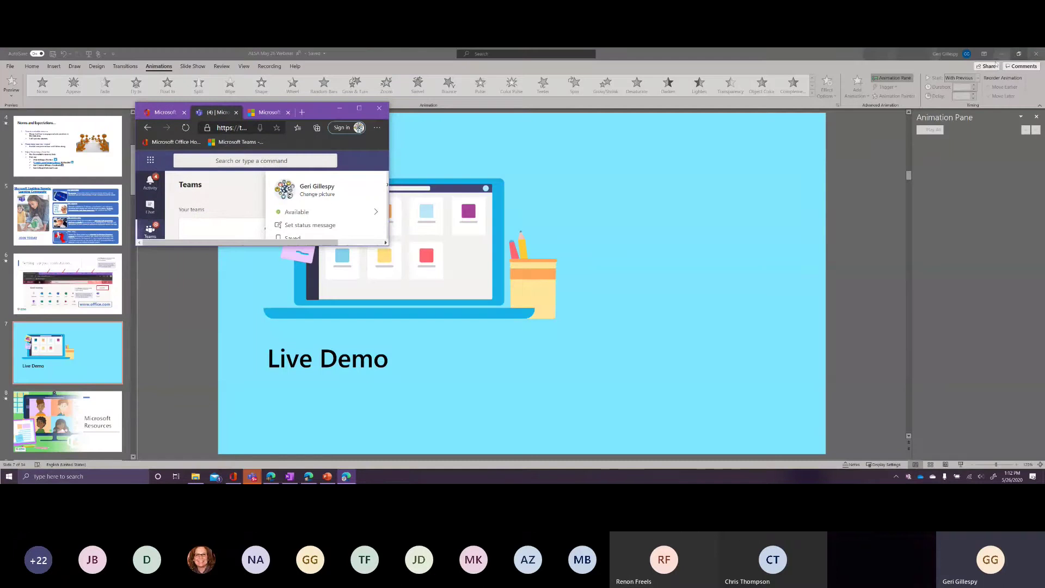
left_click(386, 185)
left_click_drag(390, 164, 921, 164)
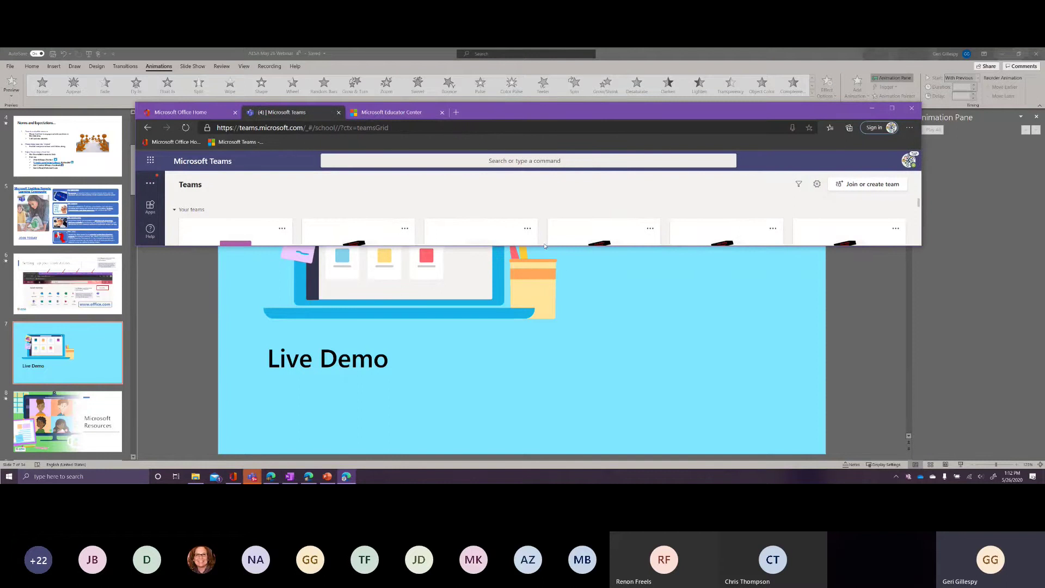
scroll(543, 243, "down", 1)
left_click_drag(544, 247, 571, 443)
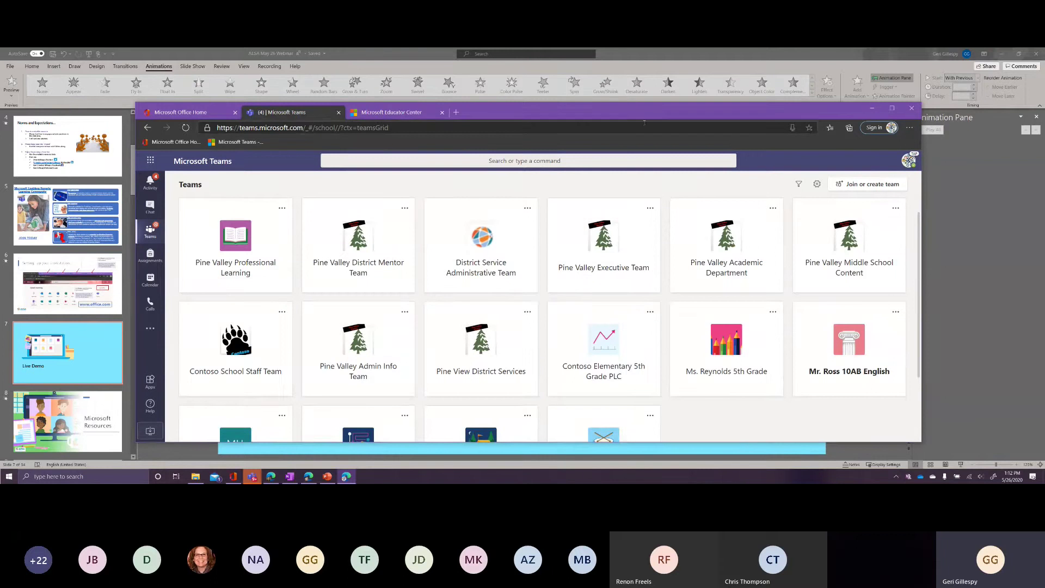
left_click_drag(643, 116, 623, 86)
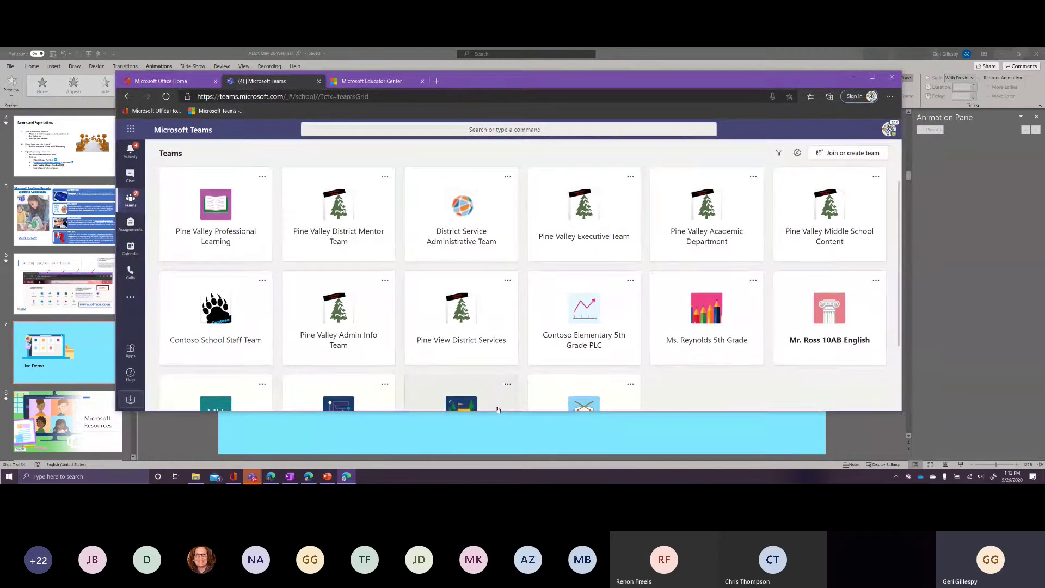
left_click(508, 409)
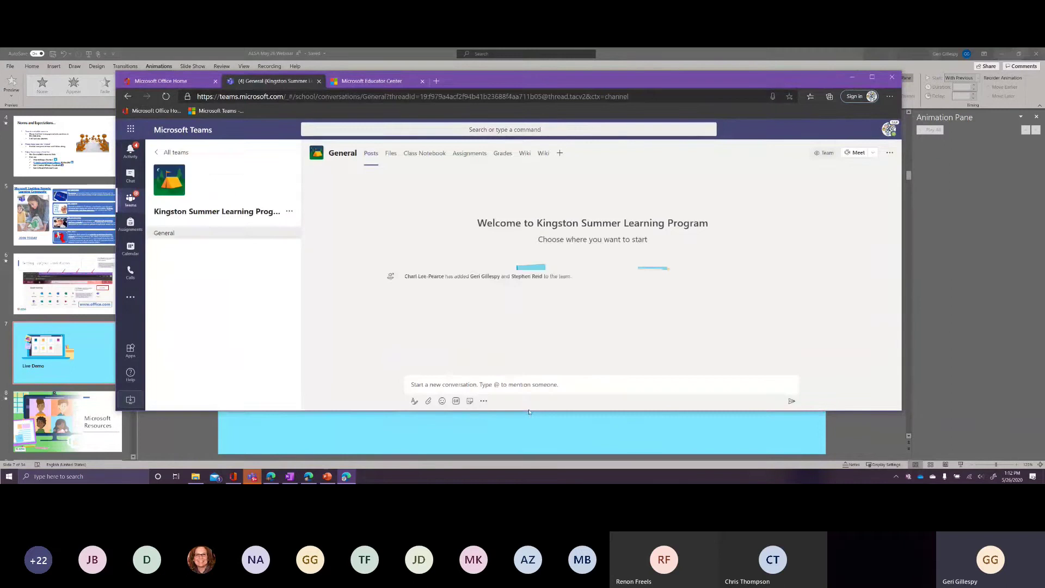
Minimize the presentation and the other full-size windows behind the Teams browser window
left_click(528, 436)
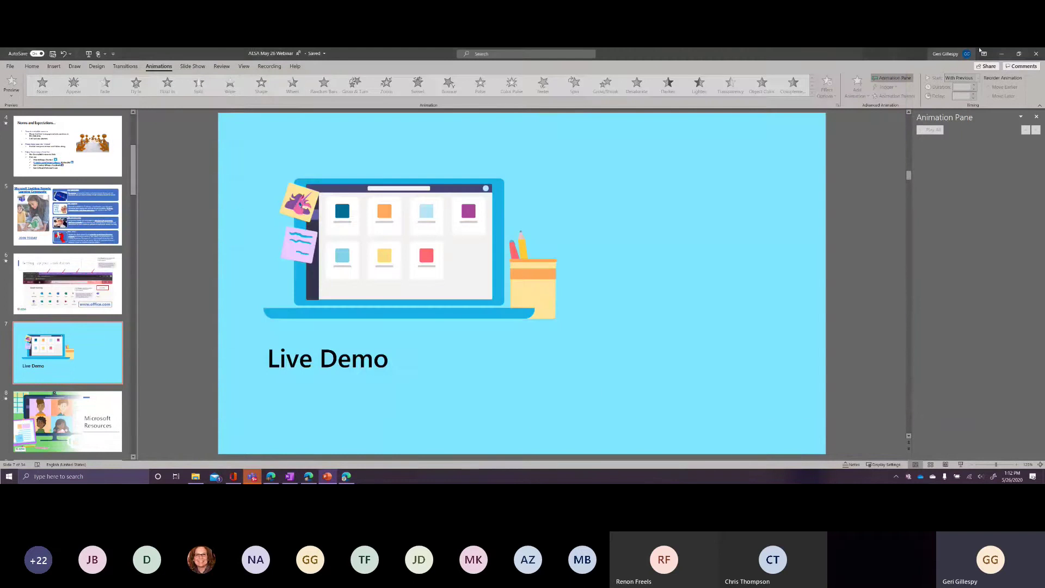
left_click(1003, 57)
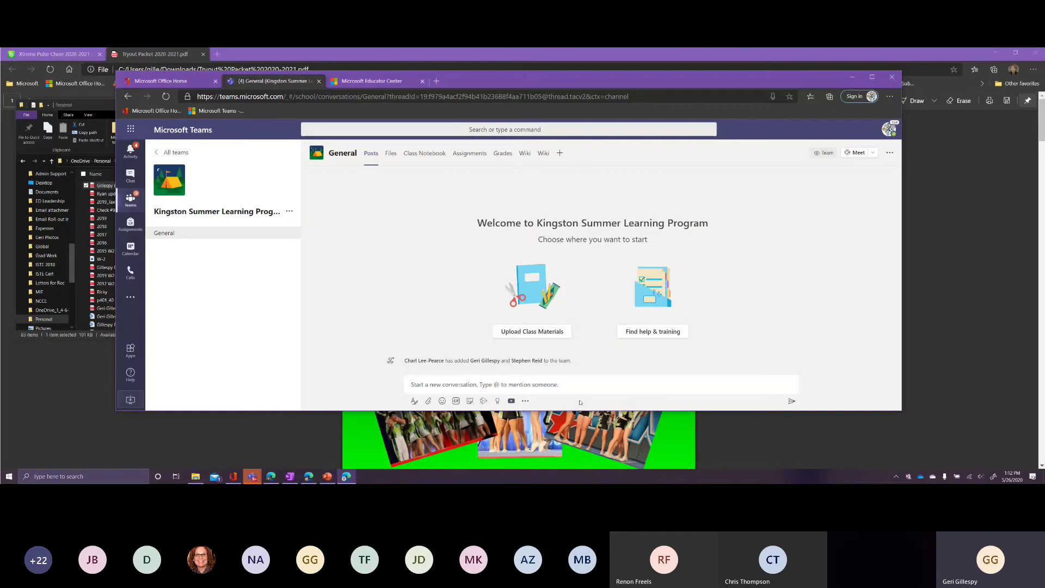
left_click(996, 52)
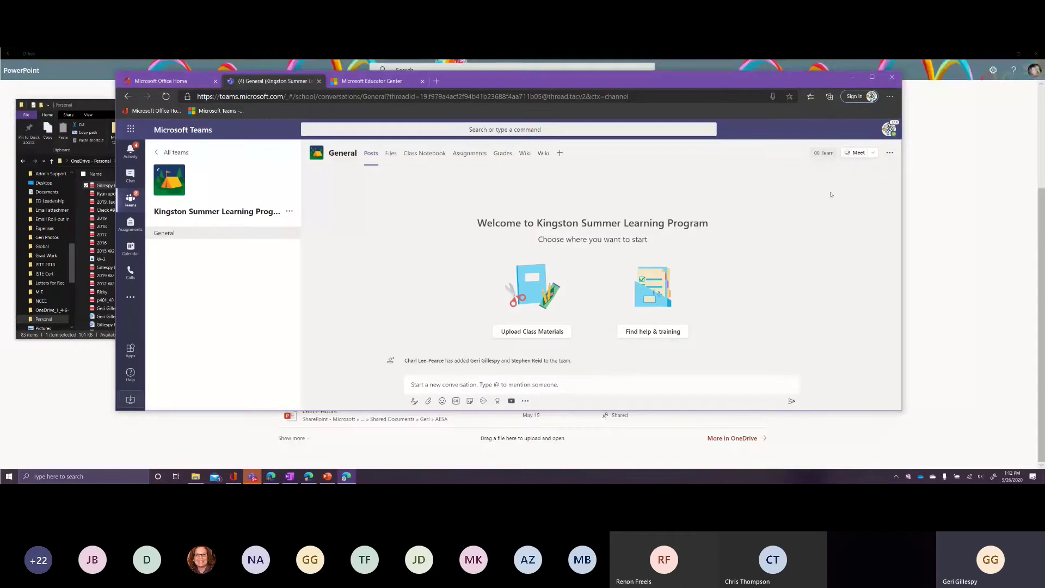
left_click(999, 55)
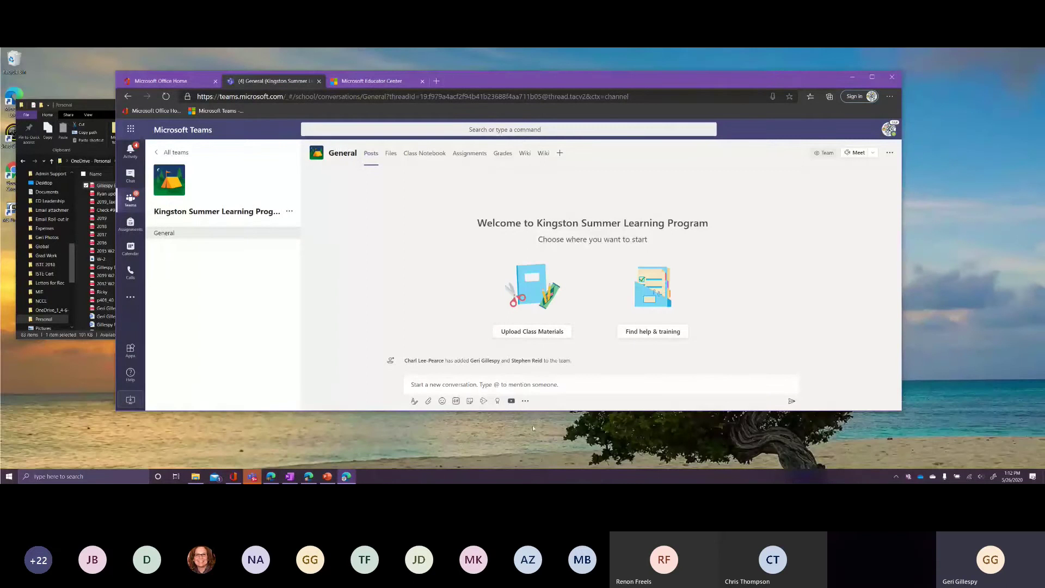
Extend the Teams browser window down to the taskbar, close the File Explorer window, and move the browser window slightly upward
left_click_drag(540, 414, 540, 464)
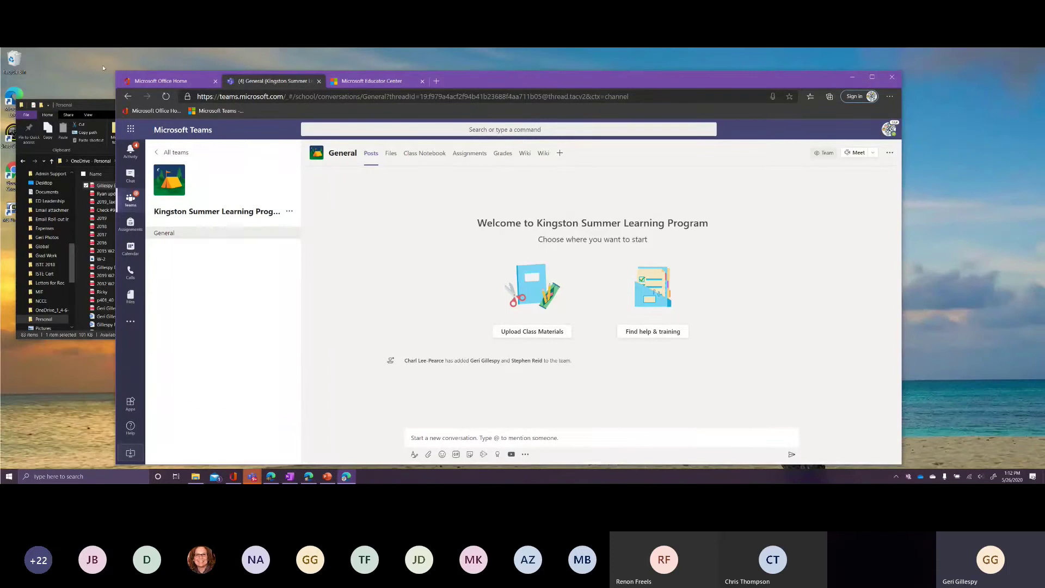
left_click_drag(92, 106, 152, 70)
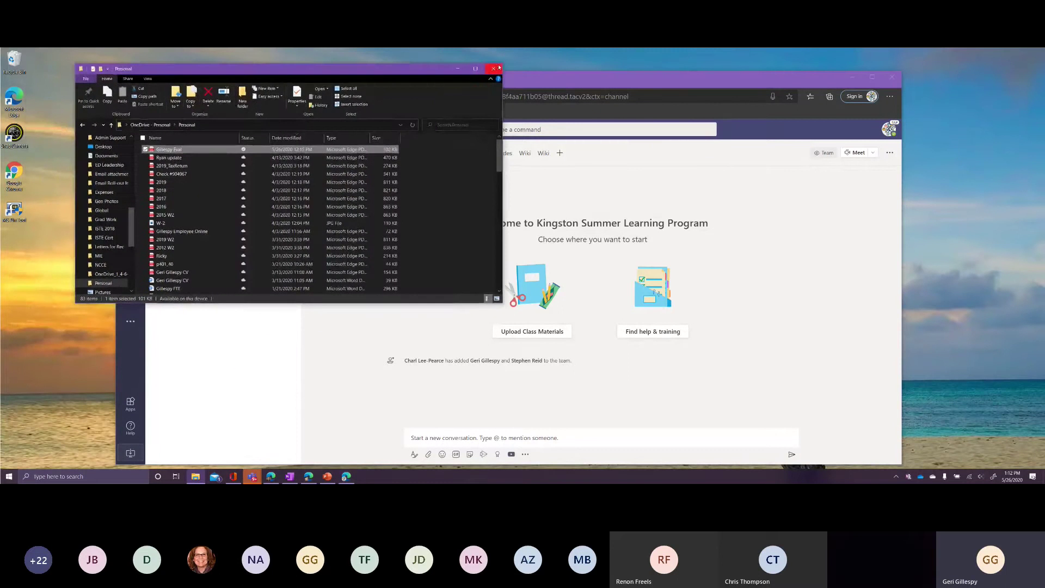
left_click(491, 70)
mouse_move(491, 77)
left_mouse_down()
mouse_move(475, 59)
mouse_move(484, 58)
left_mouse_up()
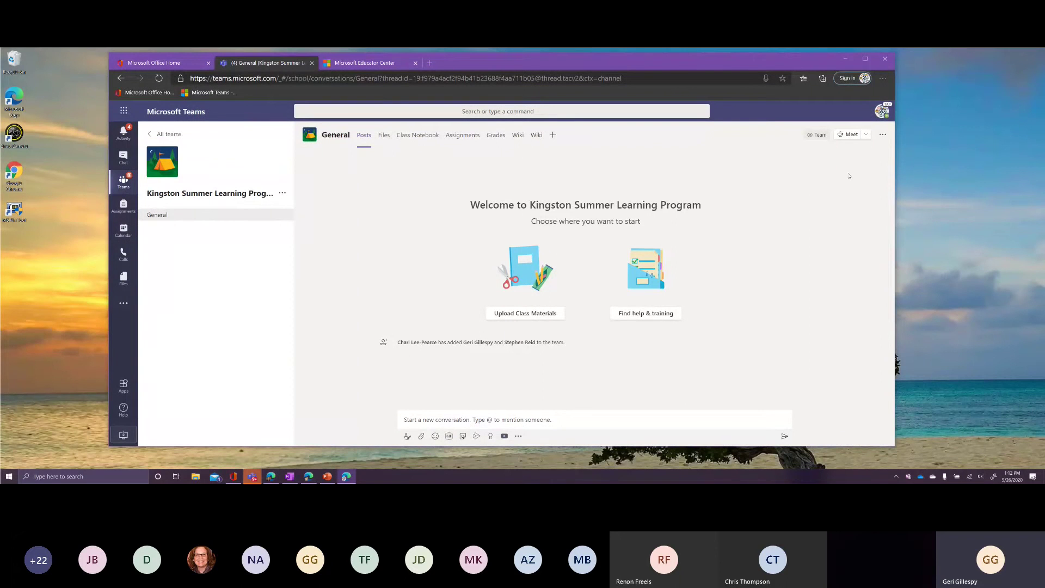
Set the Teams availability status to Do not disturb and dismiss the resulting notification banner
left_click(880, 112)
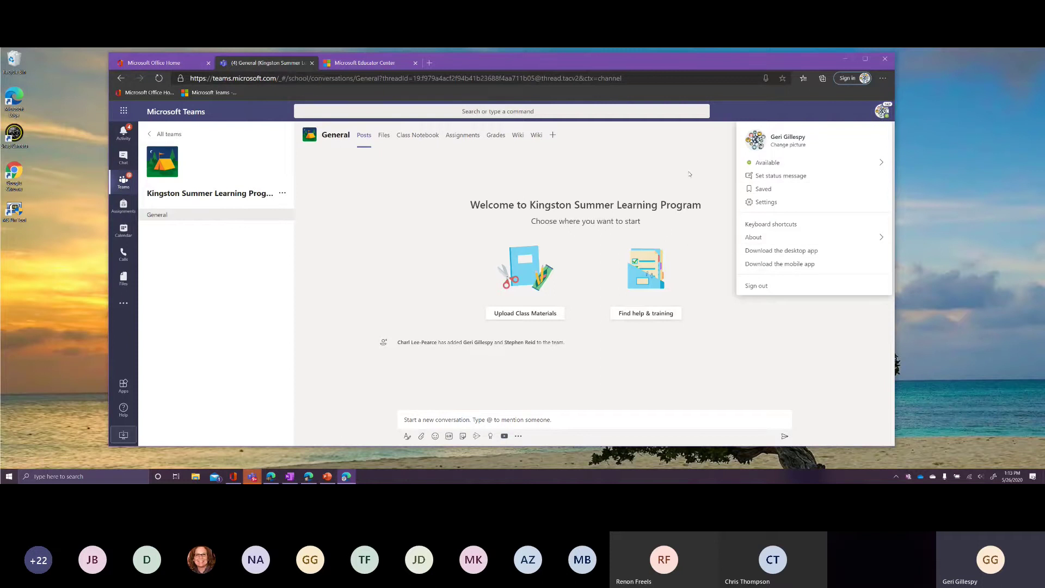
mouse_move(813, 167)
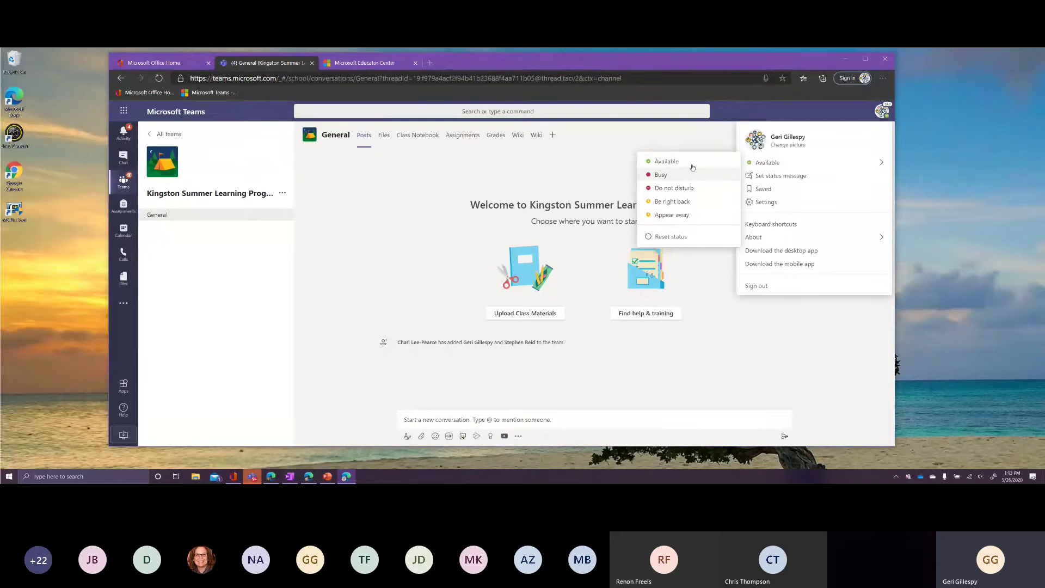
left_click(667, 188)
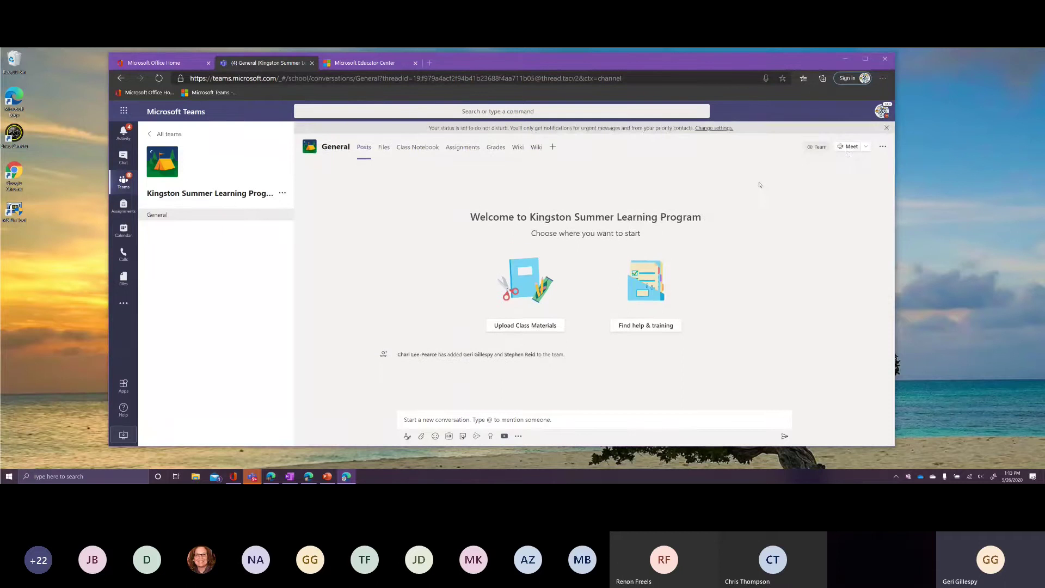
left_click(886, 129)
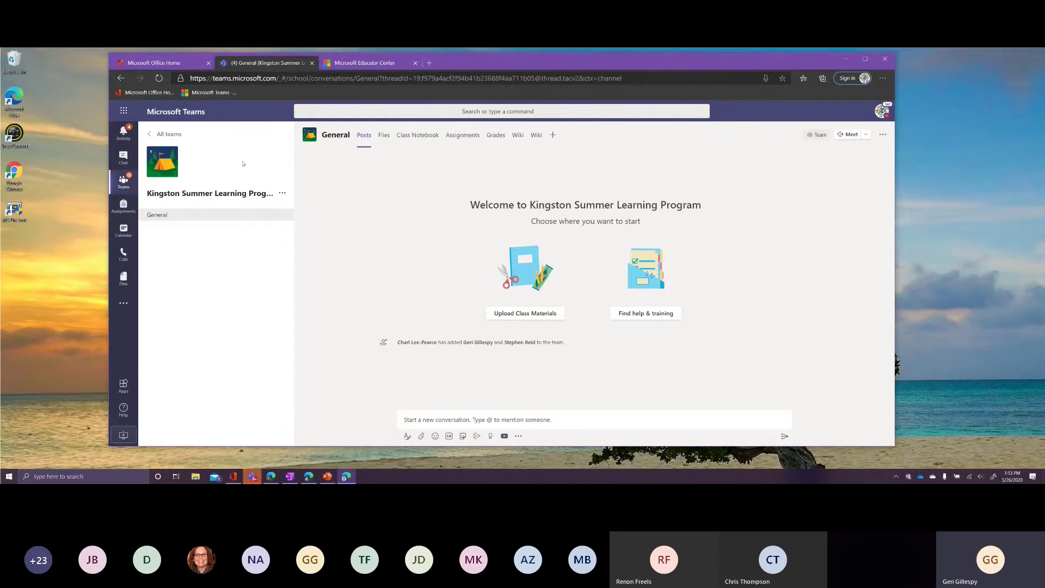
Return to the all-teams overview, then view the Activity feed and the Calendar
left_click(174, 134)
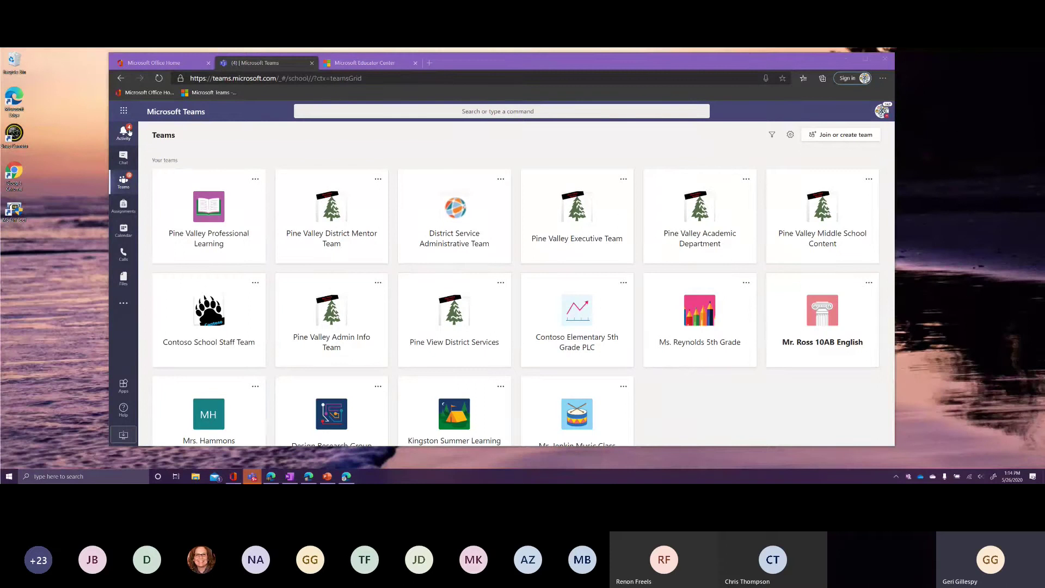
left_click(129, 132)
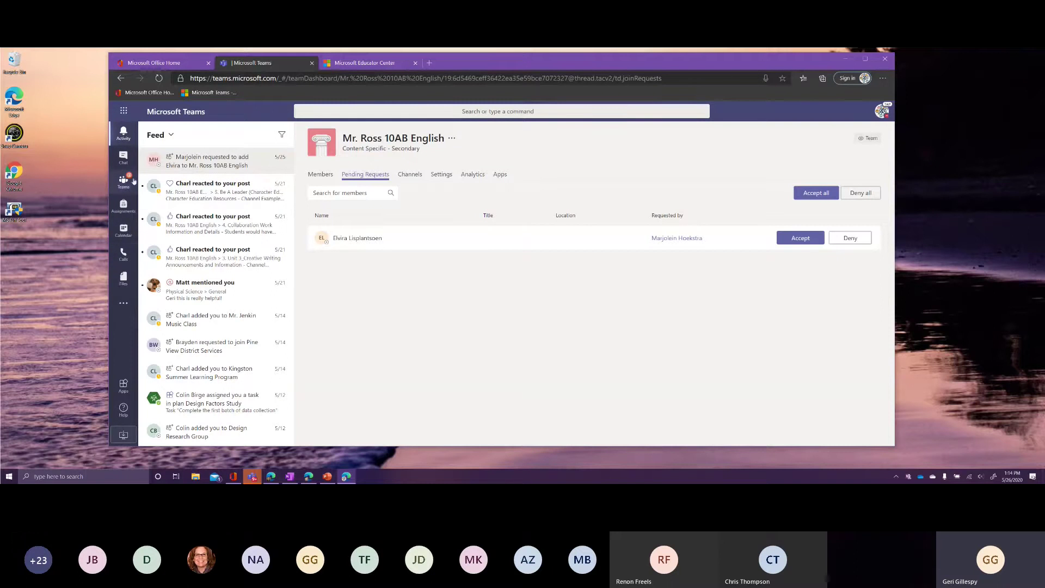
left_click(125, 229)
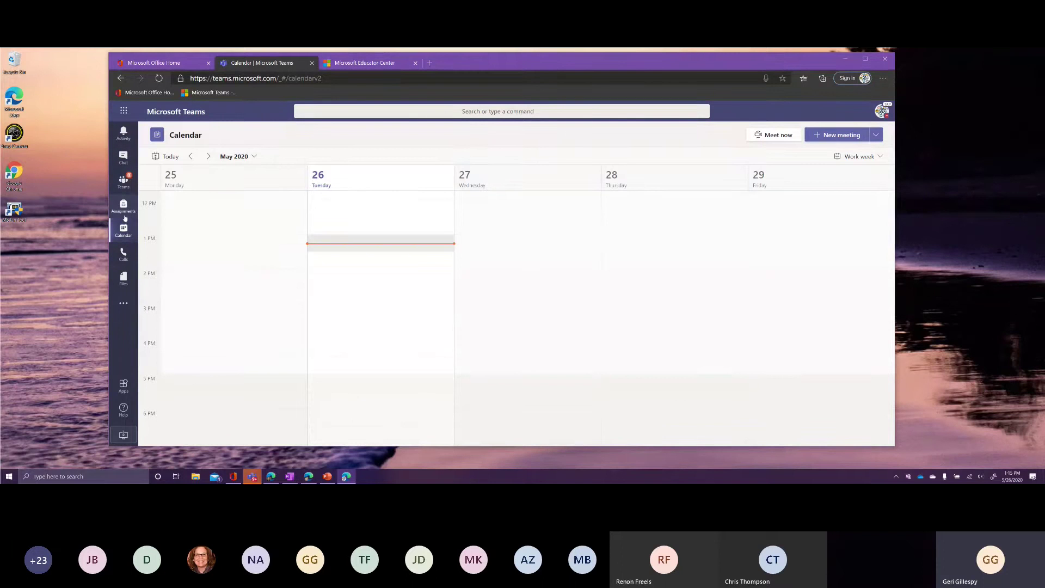
View the list of additional apps and the Unpin option for Calls, then dismiss them
left_click(122, 305)
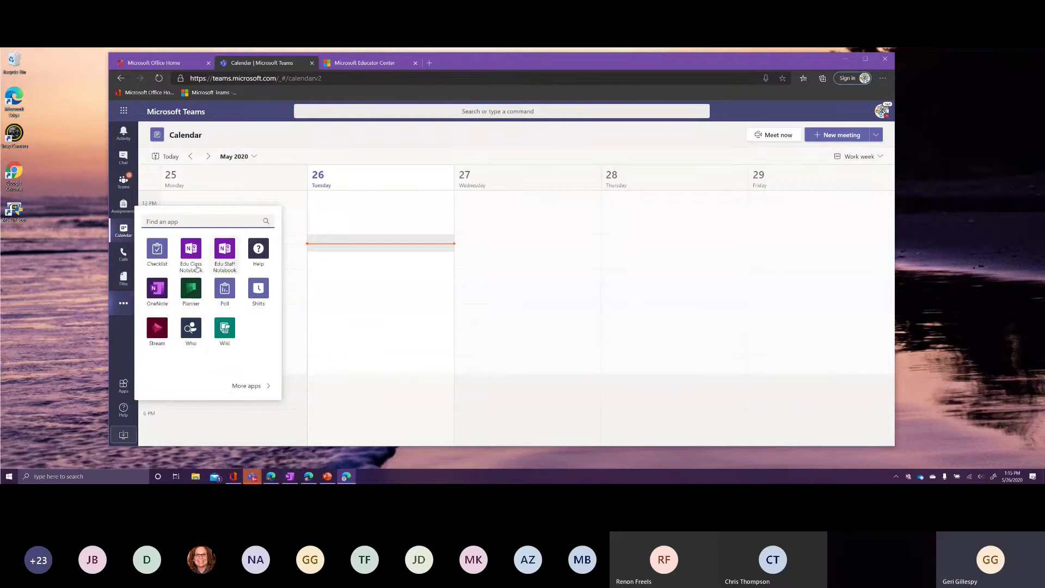
left_click(127, 326)
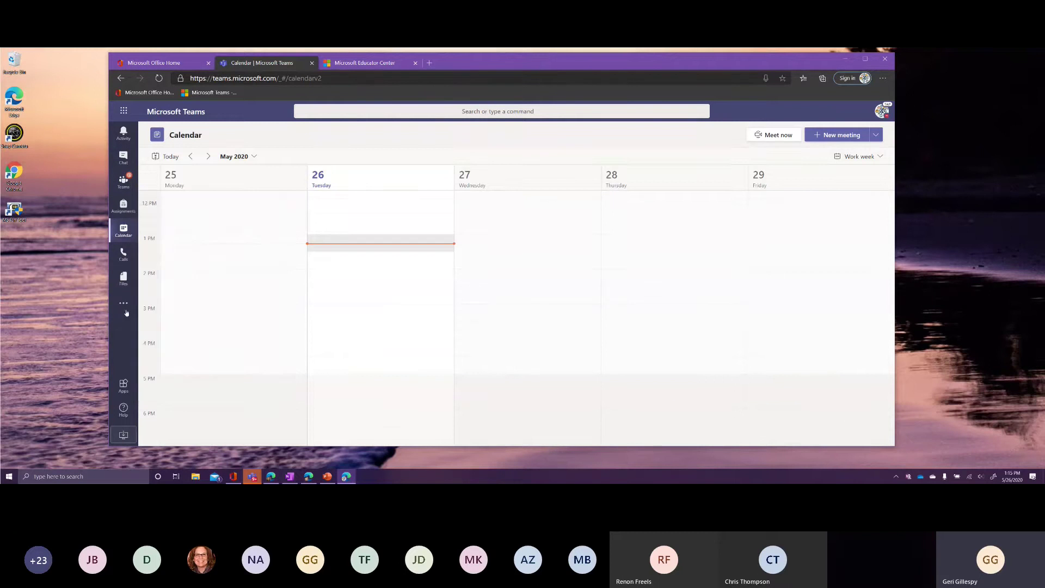
right_click(122, 257)
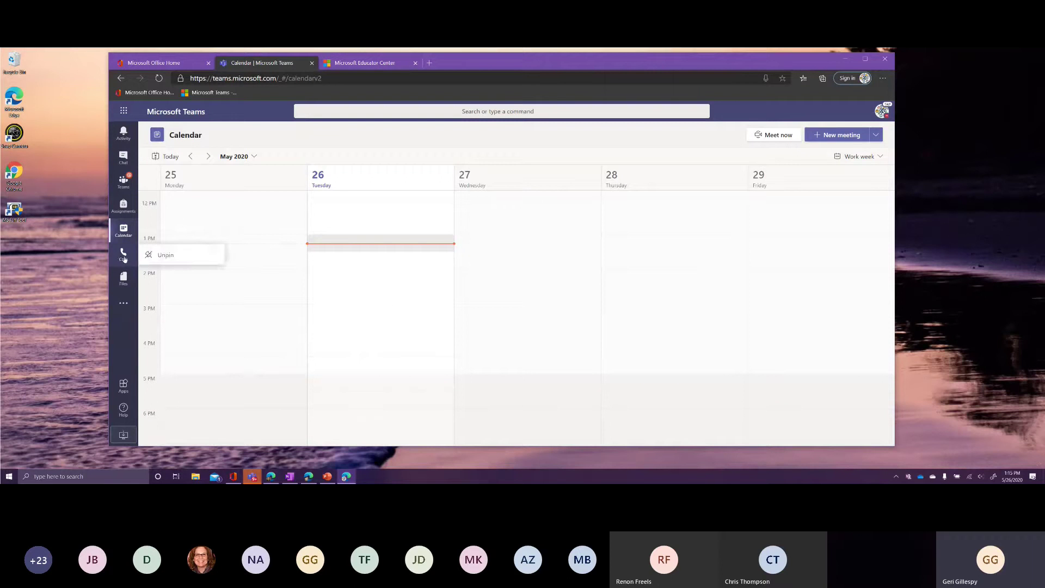
left_click(123, 320)
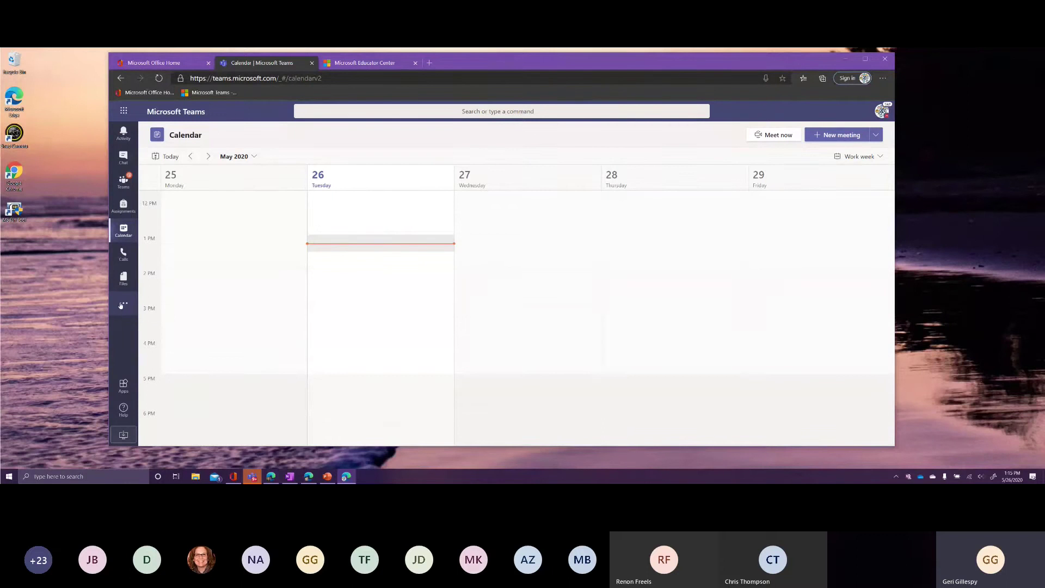
View the list of additional apps, dismiss it, and unpin Calls from the app bar
left_click(122, 305)
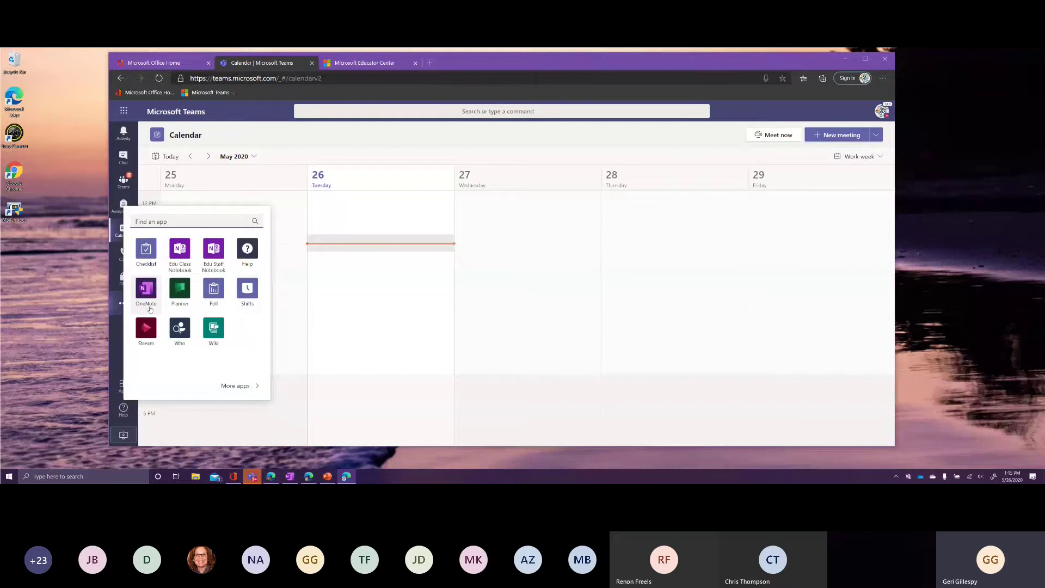
left_click(118, 330)
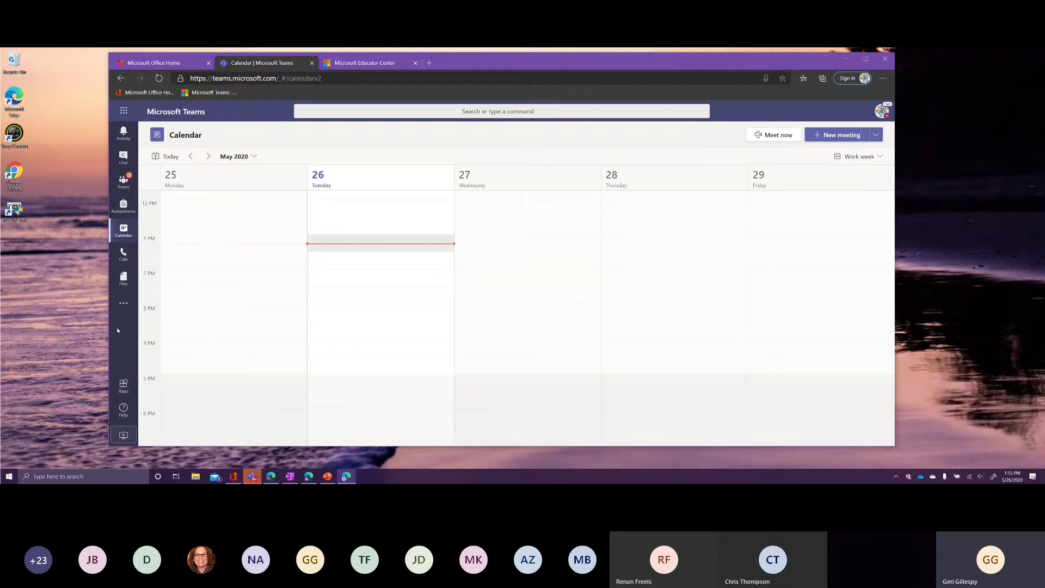
right_click(125, 252)
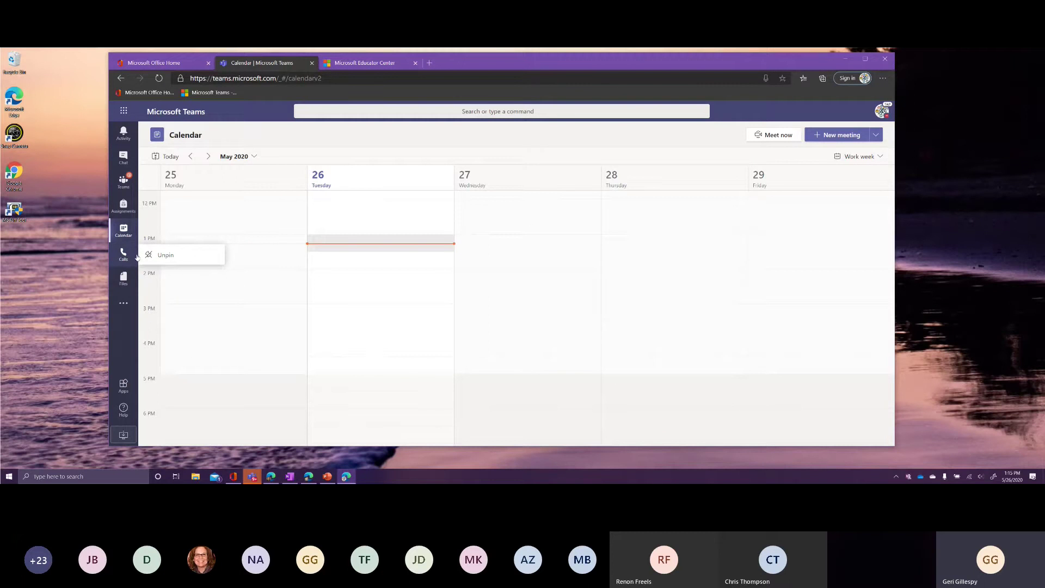
left_click(159, 255)
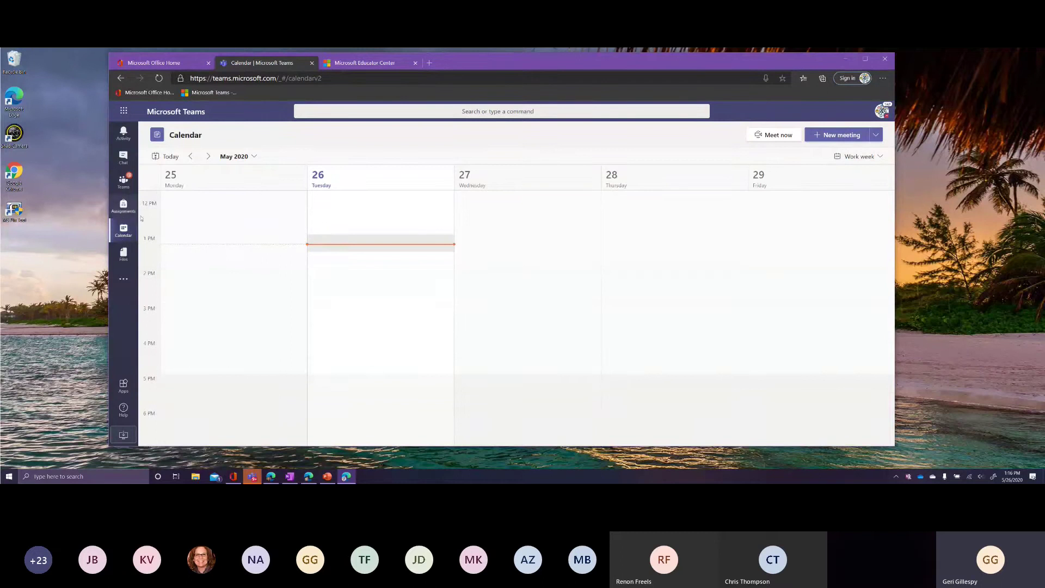
View the previous week, May 18–22, in the Calendar and return to the current week
left_click(123, 232)
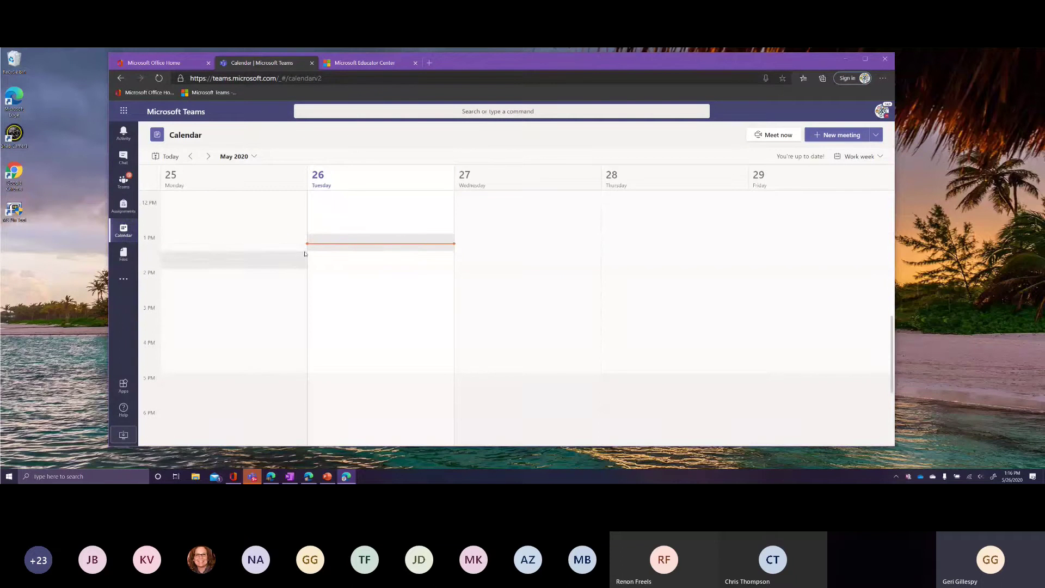
left_click(190, 156)
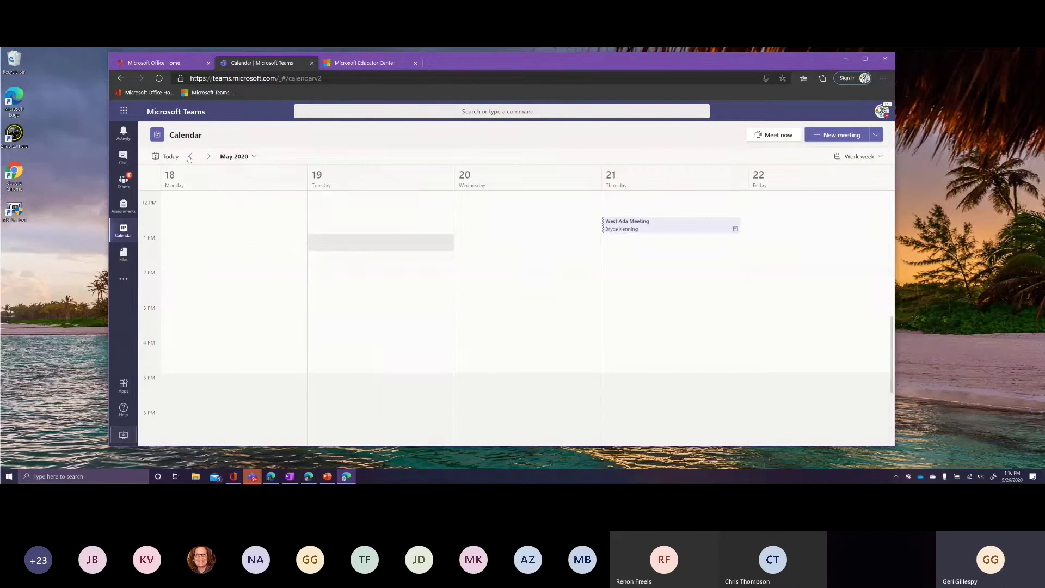
left_click(209, 157)
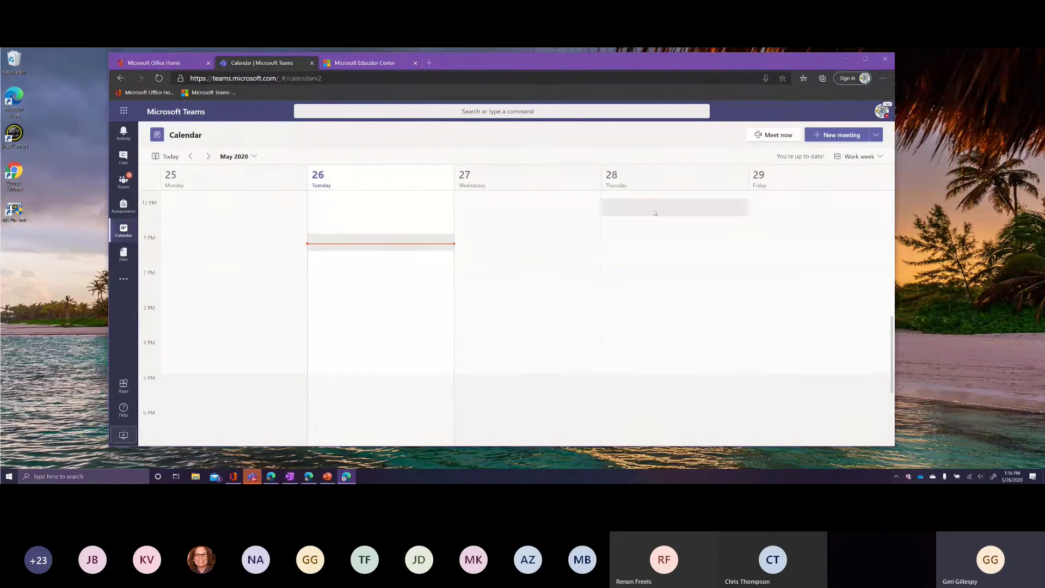
Switch the calendar display to Week, return it to Work week, and show the calendar view choices again
left_click(879, 158)
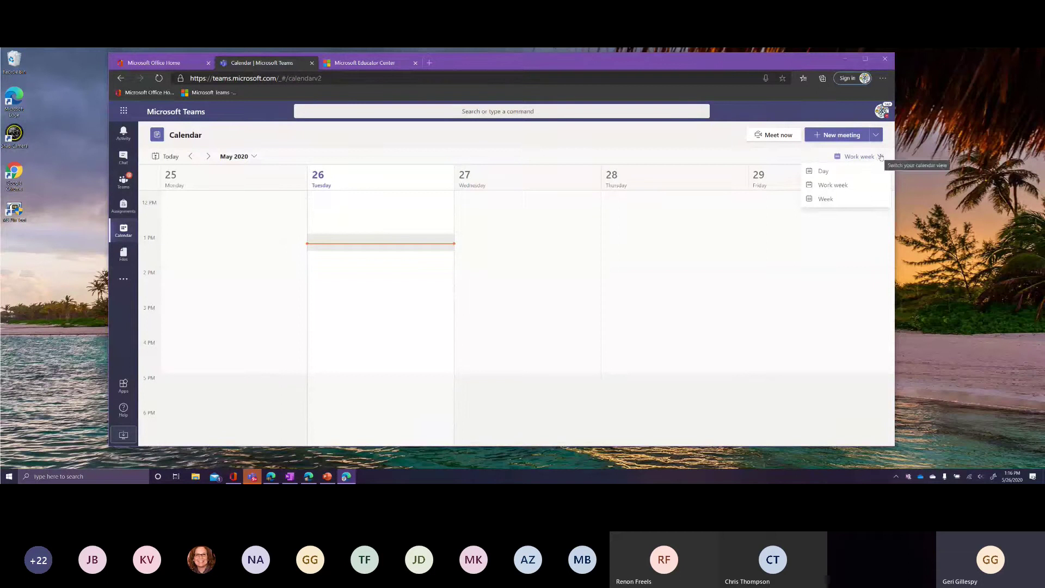
left_click(844, 199)
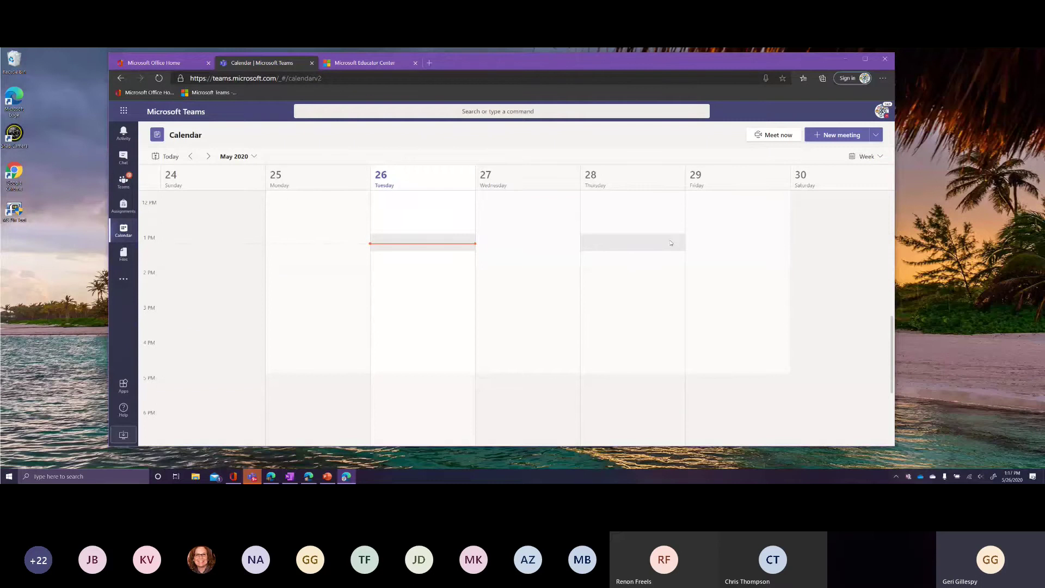
left_click(880, 158)
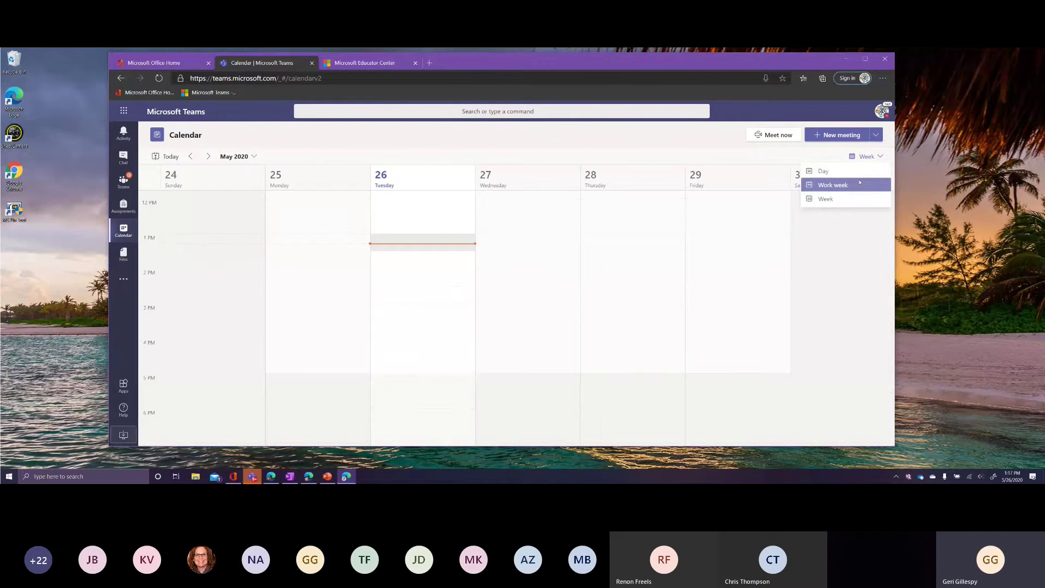
left_click(859, 183)
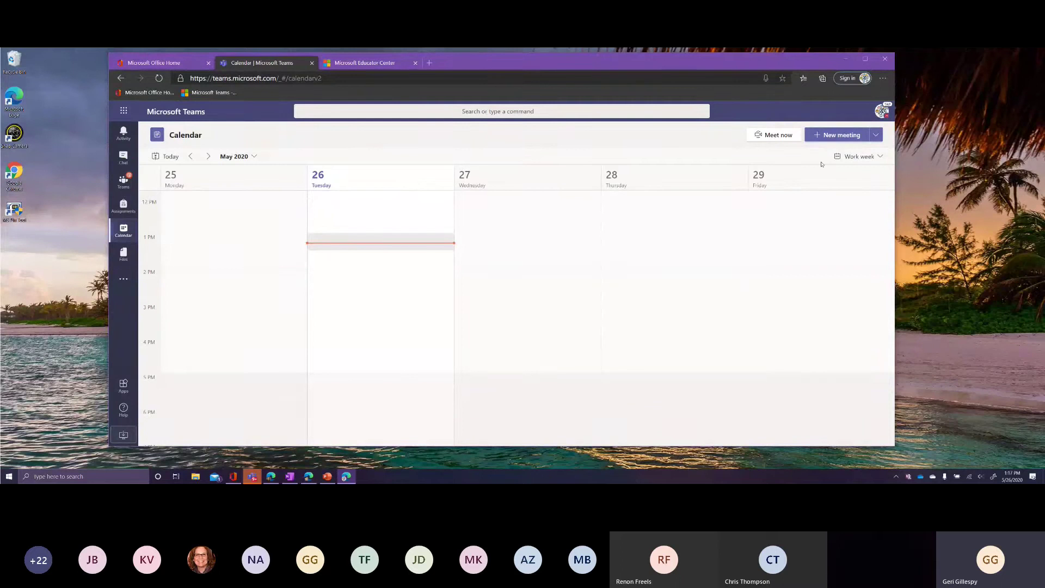
left_click(879, 157)
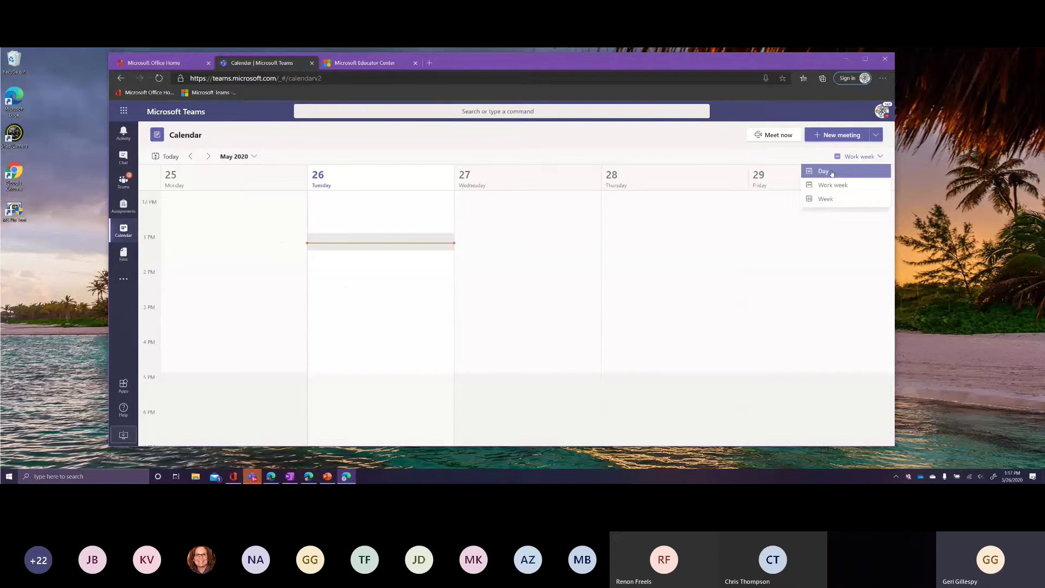